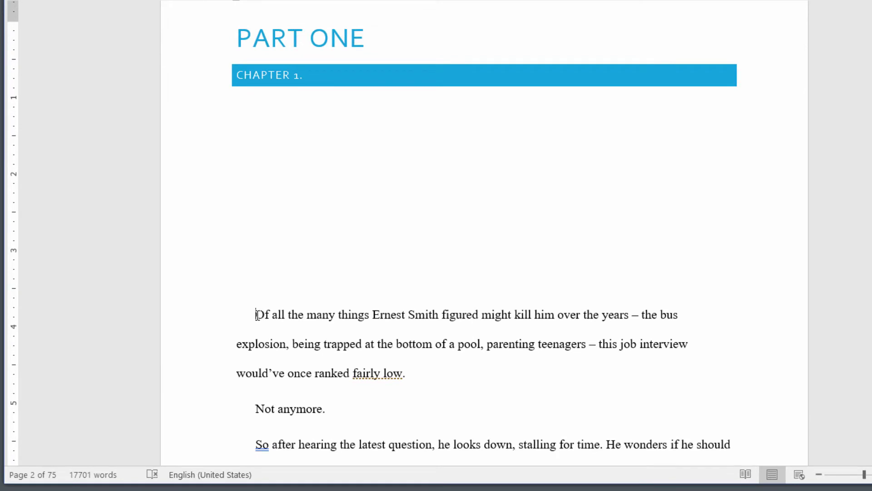
- Drag-select the opening words and then the first line of Chapter 1, clearing each selection
{"action": "left_click_drag", "start_coordinate": [256, 315], "coordinate": [500, 317]}
{"action": "left_click", "coordinate": [262, 314]}
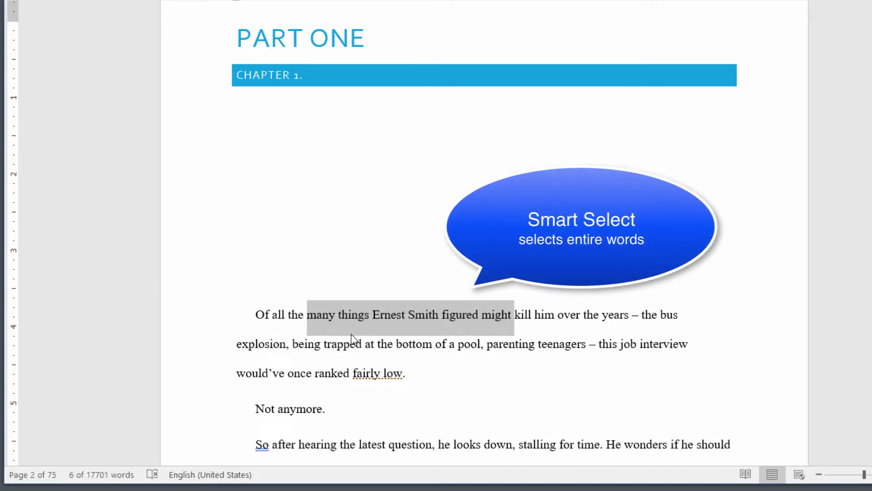
{"action": "left_click_drag", "start_coordinate": [262, 315], "coordinate": [547, 314]}
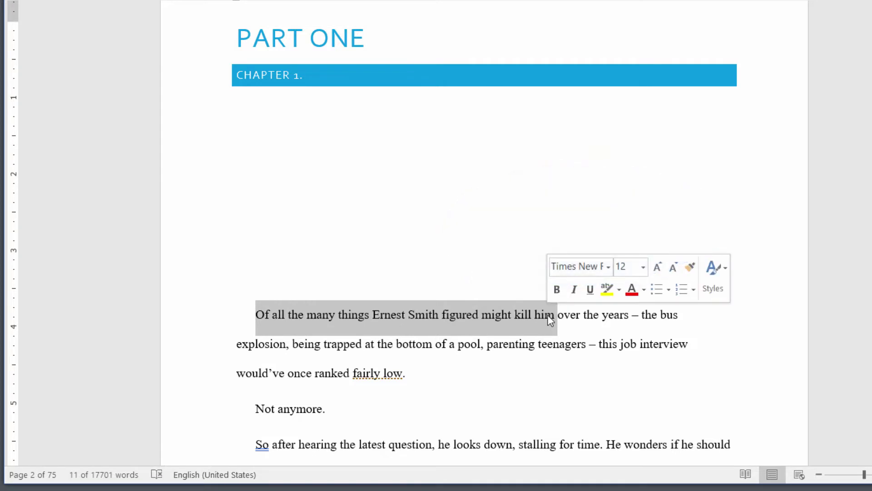
{"action": "left_click", "coordinate": [427, 314]}
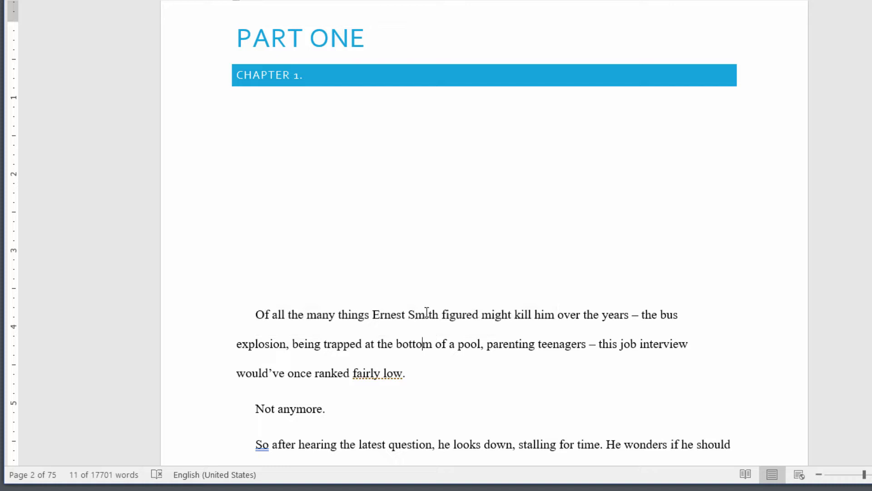
- Double-click to select the word 'Smith', then triple-click to select the whole opening paragraph
{"action": "double_click", "coordinate": [425, 314]}
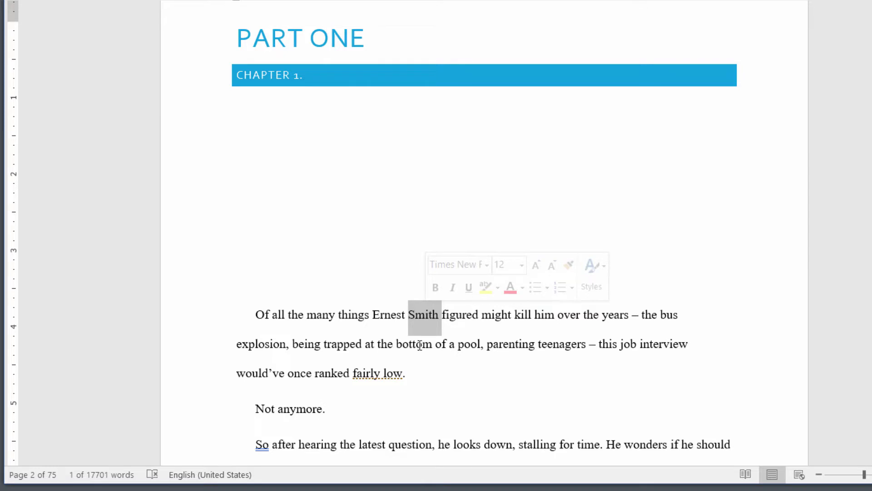
{"action": "left_click", "coordinate": [418, 344]}
{"action": "triple_click", "coordinate": [419, 344]}
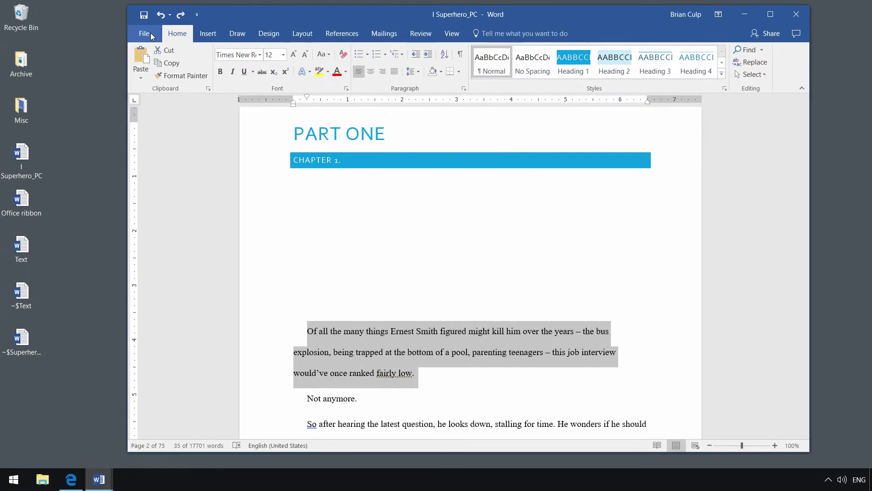
{"action": "left_click", "coordinate": [145, 34]}
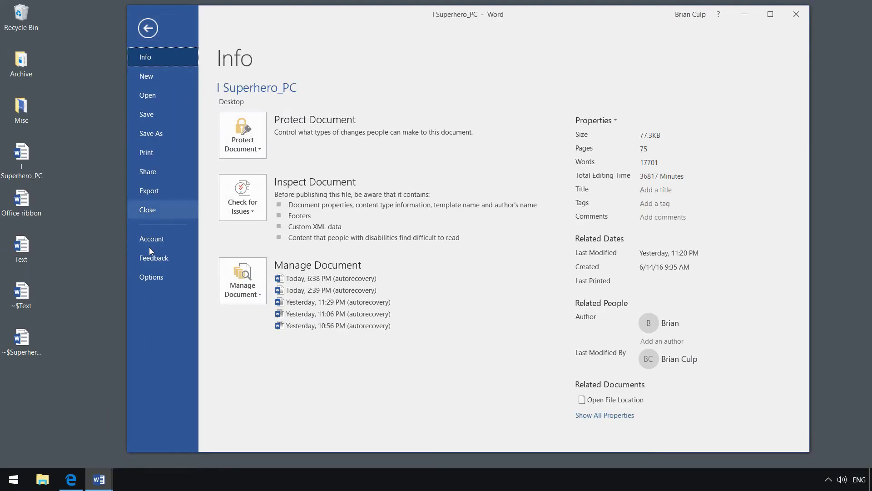
{"action": "left_click", "coordinate": [152, 278]}
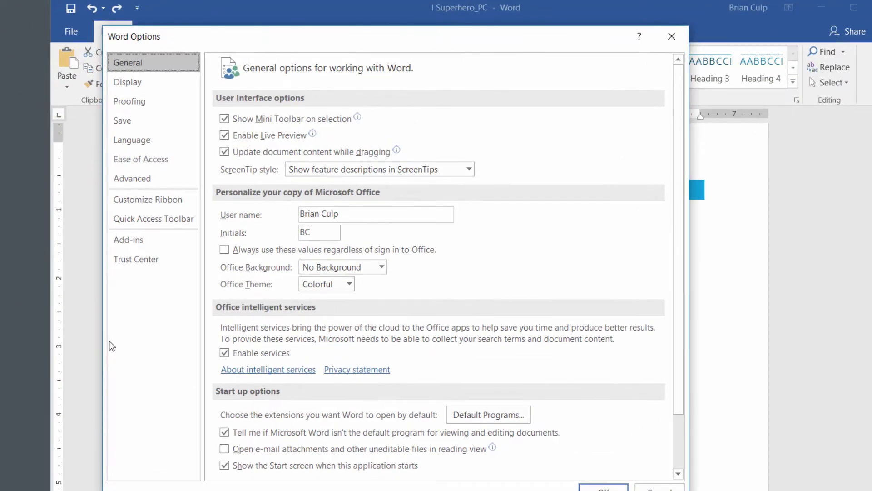
{"action": "left_click", "coordinate": [162, 182]}
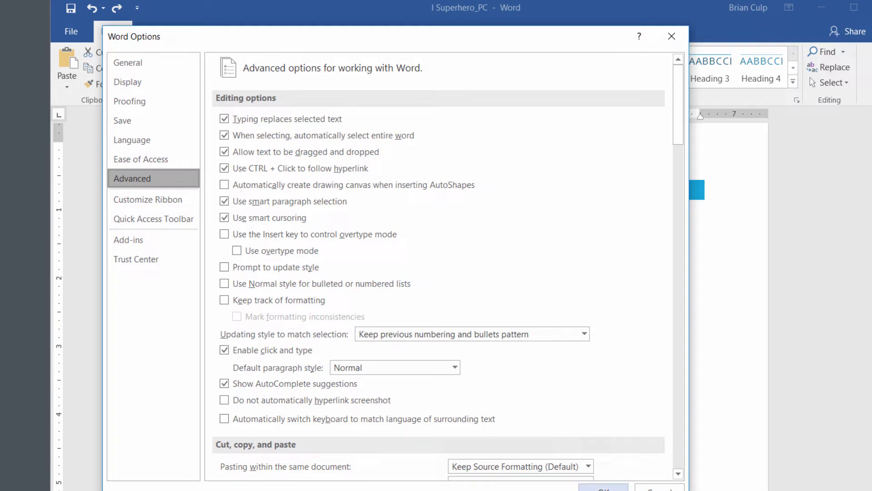
{"action": "left_click", "coordinate": [604, 487]}
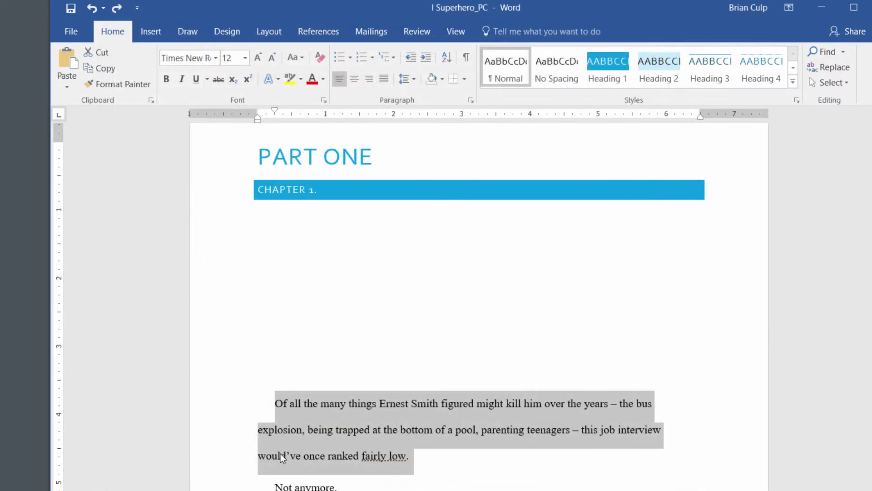
{"action": "left_click", "coordinate": [280, 454]}
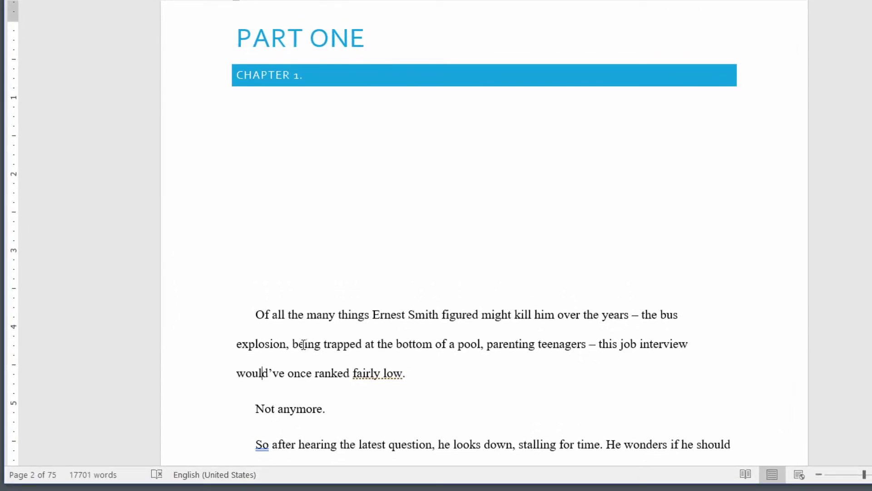
{"action": "triple_click", "coordinate": [302, 344]}
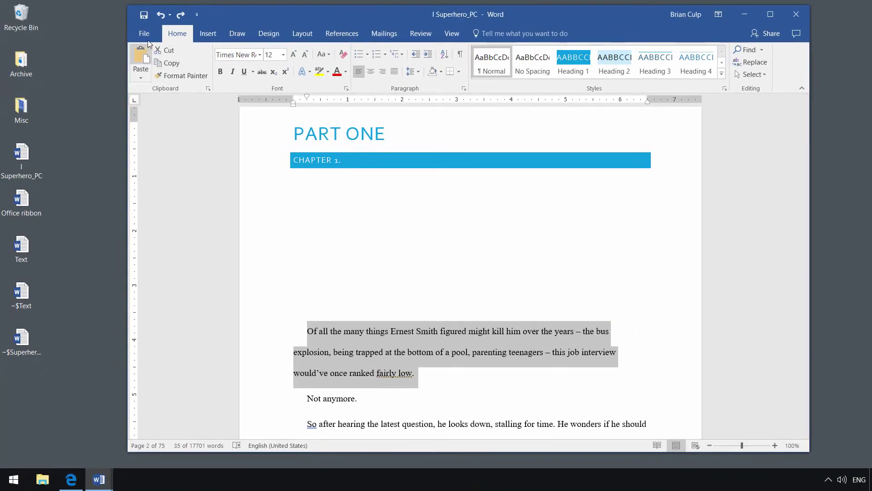
- Enable 'Show Mini Toolbar on selection' in Word Options, then deselect before 'Of'
{"action": "left_click", "coordinate": [147, 38]}
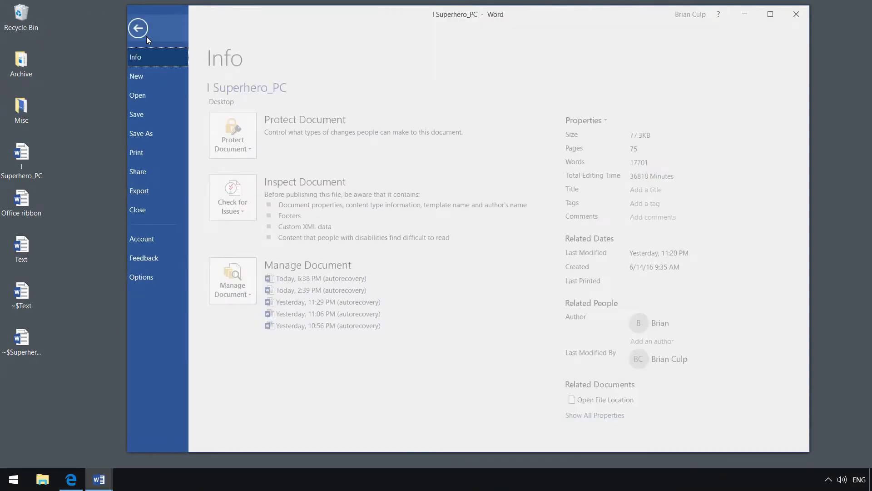
{"action": "left_click", "coordinate": [160, 273]}
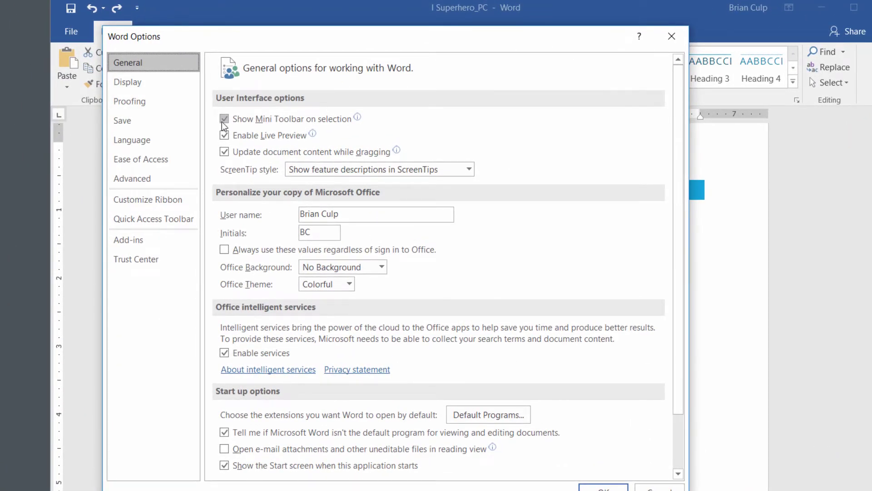
{"action": "left_click", "coordinate": [273, 121]}
{"action": "left_click", "coordinate": [591, 488]}
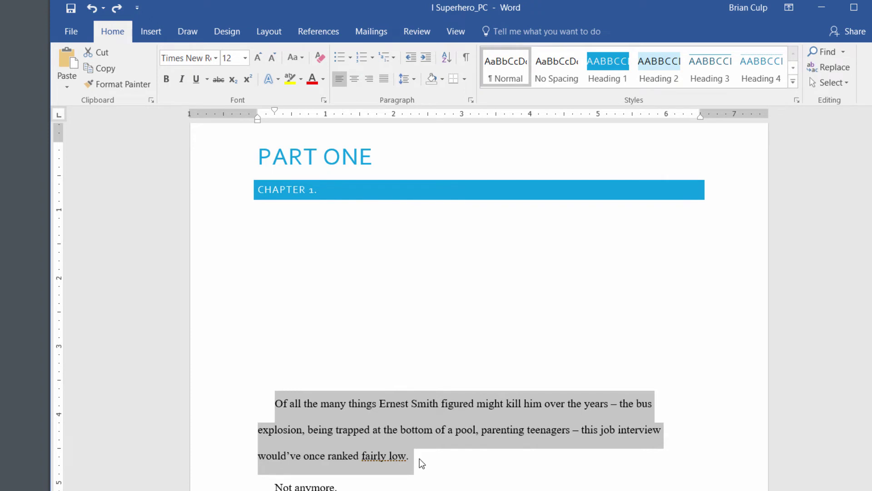
{"action": "left_click", "coordinate": [275, 405]}
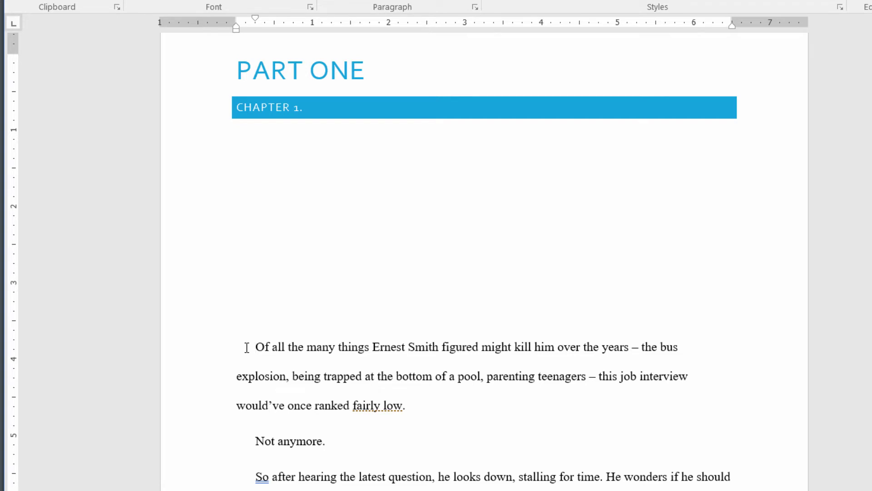
- Grow and shrink the selection one character at a time with Shift+Right and Shift+Left
{"action": "key", "text": "shift+Right"}
{"action": "key", "text": "shift+Right"}
{"action": "key", "text": "shift+Right"}
{"action": "key", "text": "shift+Right"}
{"action": "key", "text": "shift+Right"}
{"action": "key", "text": "shift+Right"}
{"action": "key", "text": "shift+Right"}
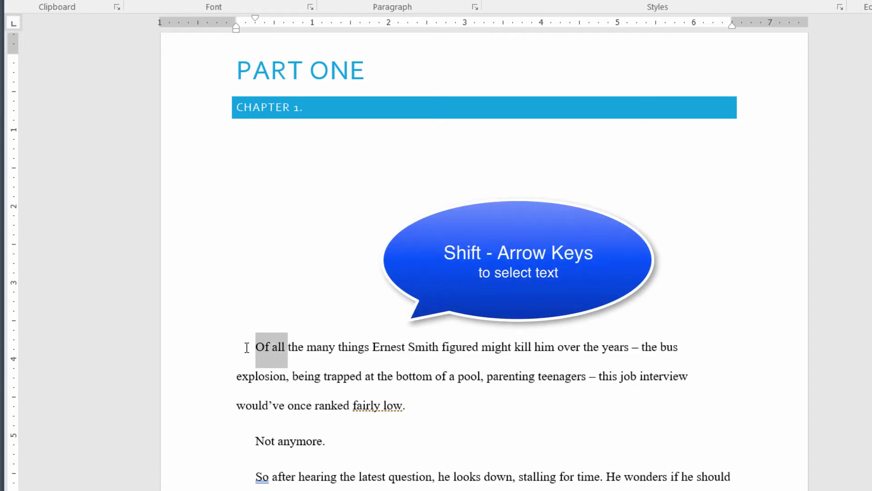
{"action": "key", "text": "shift+Right"}
{"action": "key", "text": "shift+Right"}
{"action": "key", "text": "shift+Left"}
{"action": "key", "text": "shift+Left"}
{"action": "key", "text": "shift+Left"}
{"action": "key", "text": "shift+Left"}
{"action": "key", "text": "shift+Left"}
{"action": "key", "text": "shift+Left"}
{"action": "key", "text": "shift+Right"}
{"action": "key", "text": "shift+Right"}
{"action": "key", "text": "shift+Right"}
{"action": "key", "text": "shift+Right"}
{"action": "key", "text": "shift+Right"}
{"action": "key", "text": "shift+Left"}
{"action": "key", "text": "shift+Left"}
{"action": "key", "text": "shift+Left"}
{"action": "key", "text": "shift+Left"}
{"action": "key", "text": "shift+Left"}
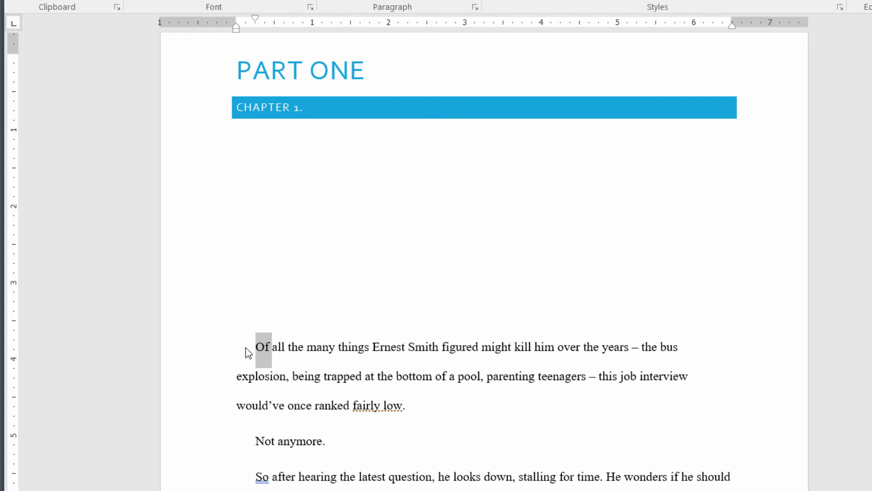
- Extend the selection line by line with Shift+Down and Shift+Up around 'Not anymore.'
{"action": "key", "text": "shift+Down"}
{"action": "key", "text": "shift+Down"}
{"action": "key", "text": "shift+Down"}
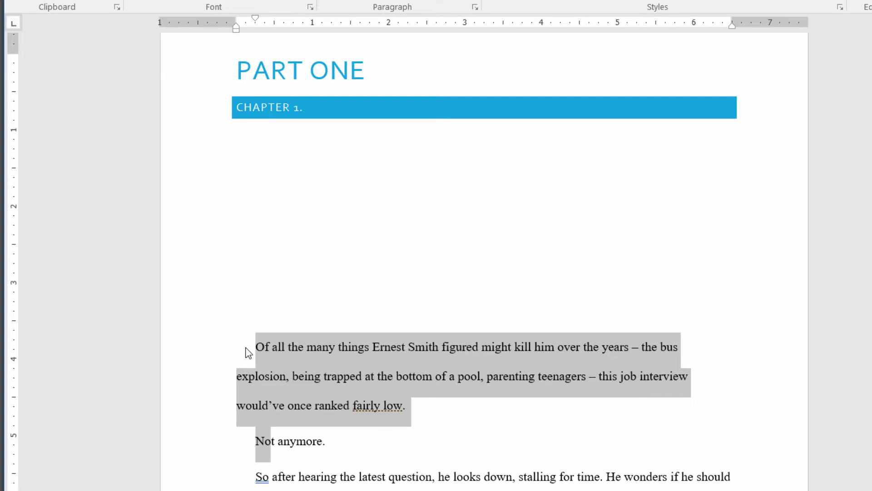
{"action": "key", "text": "Right"}
{"action": "key", "text": "Right"}
{"action": "key", "text": "Right"}
{"action": "key", "text": "Right"}
{"action": "key", "text": "Right"}
{"action": "key", "text": "Right"}
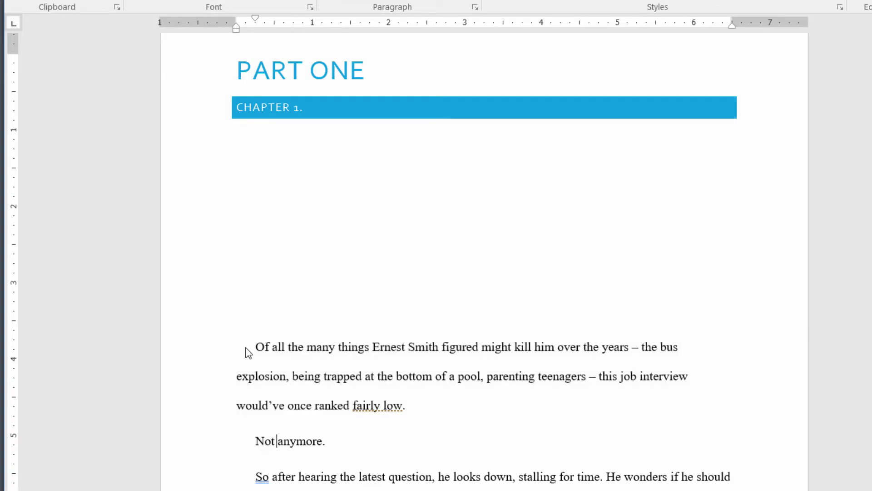
{"action": "key", "text": "End"}
{"action": "key", "text": "shift+Up"}
{"action": "key", "text": "shift+Up"}
{"action": "key", "text": "shift+Up"}
{"action": "key", "text": "shift+Up"}
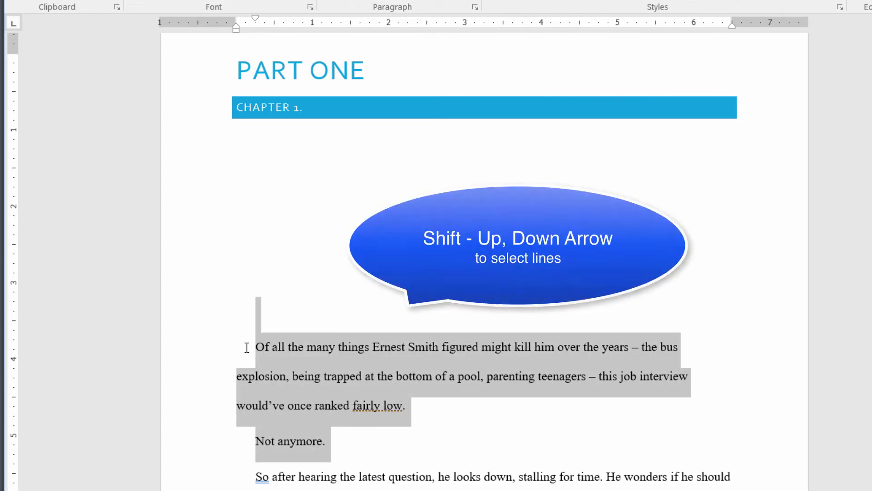
{"action": "key", "text": "shift+Down"}
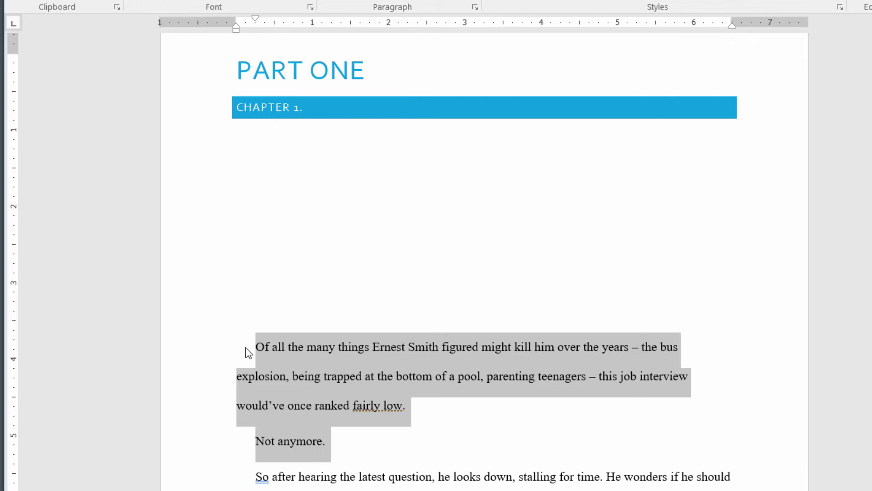
- From before 'Of', select word by word with Ctrl+Shift+Right through 'might kill him'
{"action": "left_click", "coordinate": [249, 353]}
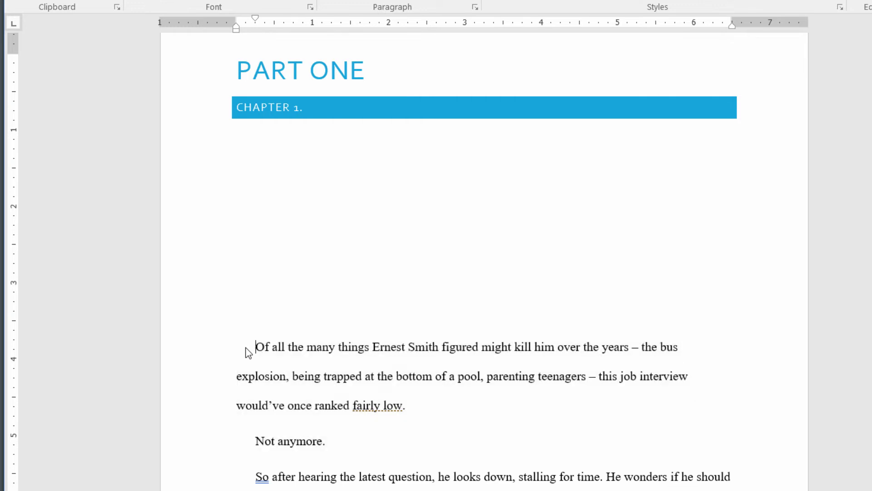
{"action": "key", "text": "ctrl+shift+Right"}
{"action": "key", "text": "ctrl+shift+Right"}
{"action": "key", "text": "ctrl+shift+Right"}
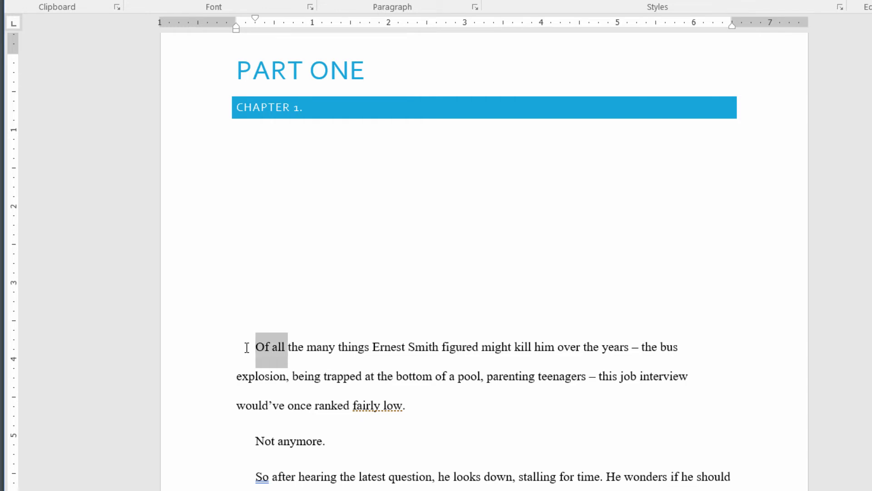
{"action": "key", "text": "ctrl+shift+Right"}
{"action": "key", "text": "ctrl+shift+Right"}
{"action": "key", "text": "ctrl+shift+Right"}
{"action": "key", "text": "ctrl+shift+Right"}
{"action": "key", "text": "ctrl+shift+Right"}
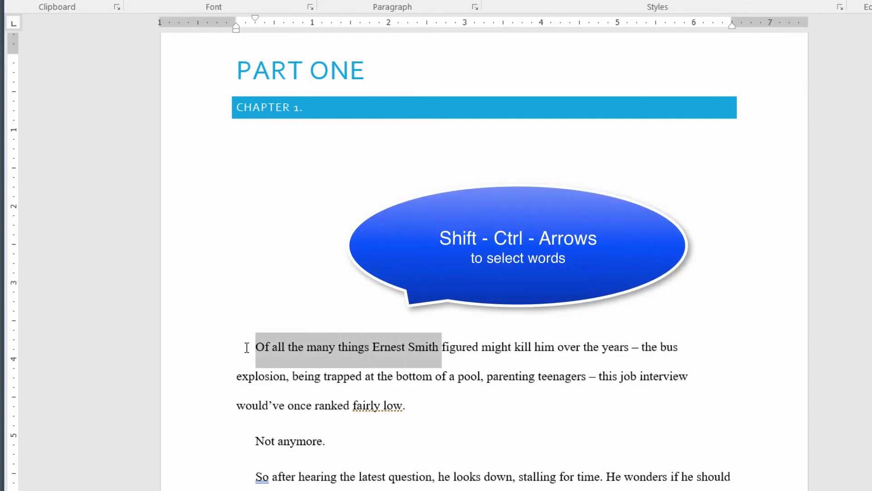
{"action": "key", "text": "ctrl+shift+Right"}
{"action": "key", "text": "ctrl+shift+Right"}
{"action": "key", "text": "ctrl+shift+Right"}
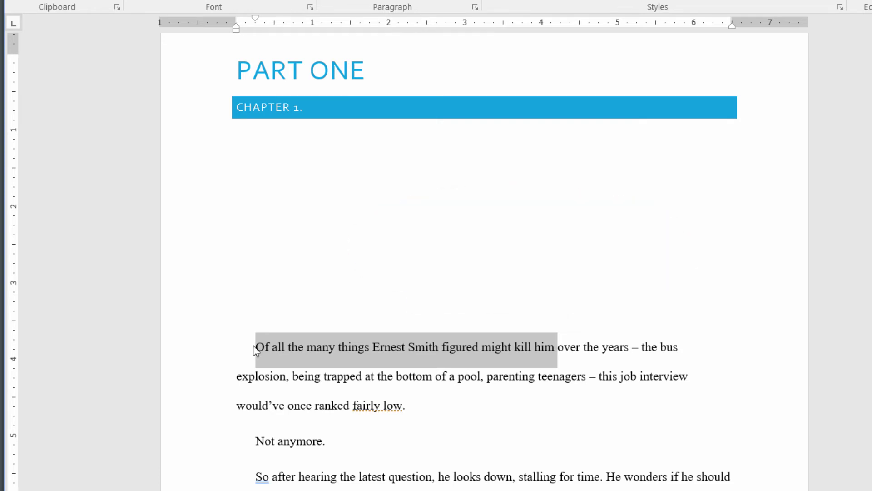
- Click before 'Of' and Shift-click after 'Not anymore.' to select that span, done twice
{"action": "left_click", "coordinate": [253, 345]}
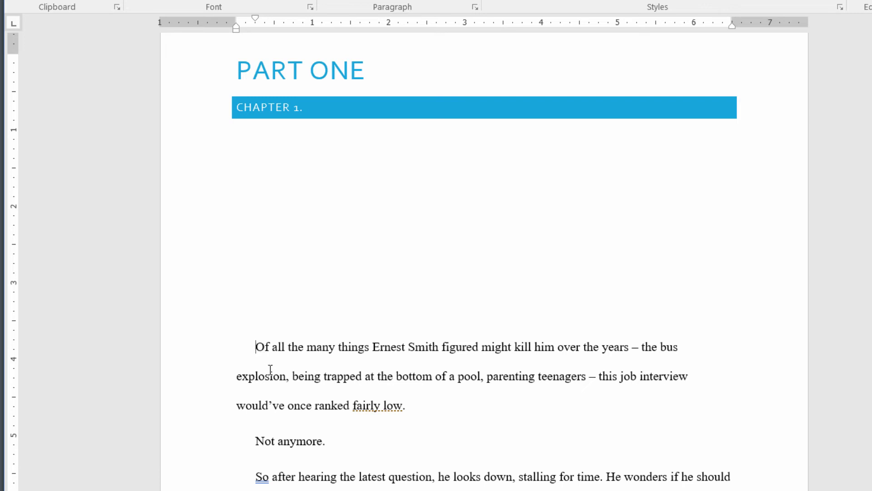
{"action": "left_click", "coordinate": [333, 443], "text": "shift"}
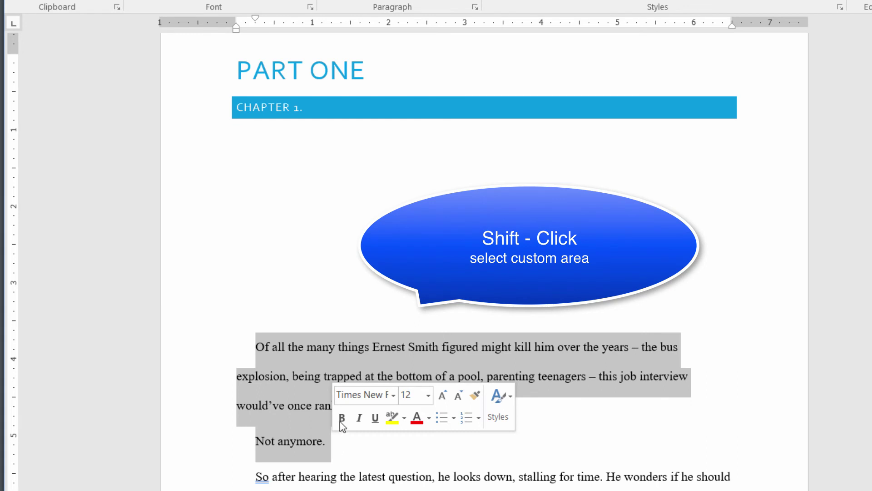
{"action": "left_click", "coordinate": [256, 347]}
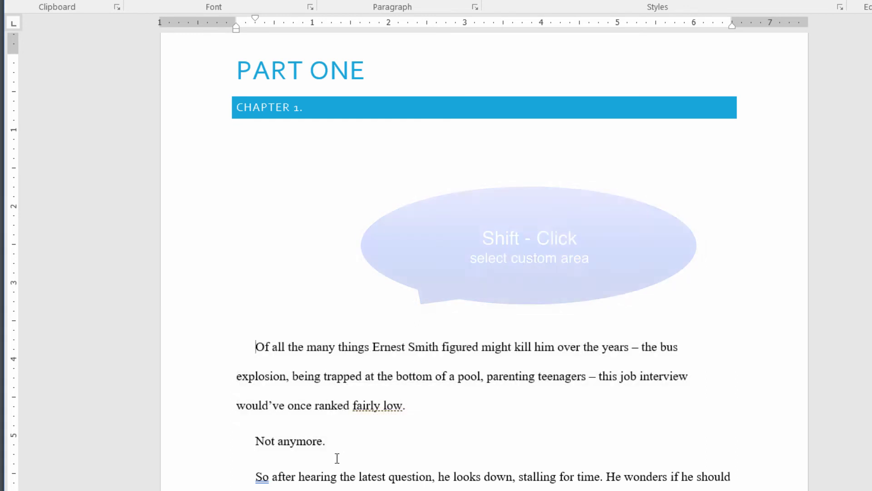
{"action": "left_click", "coordinate": [337, 442], "text": "shift"}
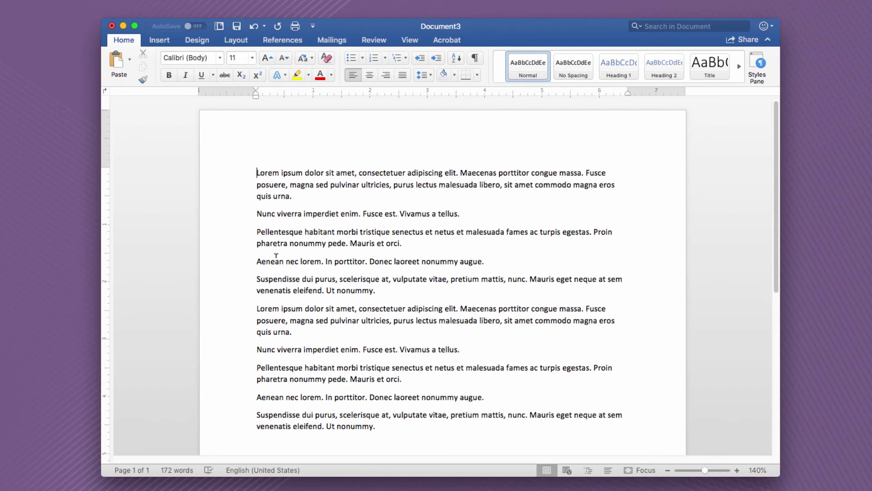
- Adjust the selection from 'Lorem' by characters and words, back to 'Lorem ipsum dolor sit amet,'
{"action": "key", "text": "shift+Right"}
{"action": "key", "text": "shift+Right"}
{"action": "key", "text": "shift+Right"}
{"action": "key", "text": "shift+Right"}
{"action": "key", "text": "shift+Right"}
{"action": "key", "text": "shift+Right"}
{"action": "key", "text": "shift+Right"}
{"action": "key", "text": "shift+Right"}
{"action": "key", "text": "shift+Right"}
{"action": "key", "text": "shift+Right"}
{"action": "key", "text": "shift+Right"}
{"action": "key", "text": "shift+Right"}
{"action": "key", "text": "shift+Right"}
{"action": "key", "text": "shift+Right"}
{"action": "key", "text": "shift+Right"}
{"action": "key", "text": "shift+Right"}
{"action": "key", "text": "shift+Right"}
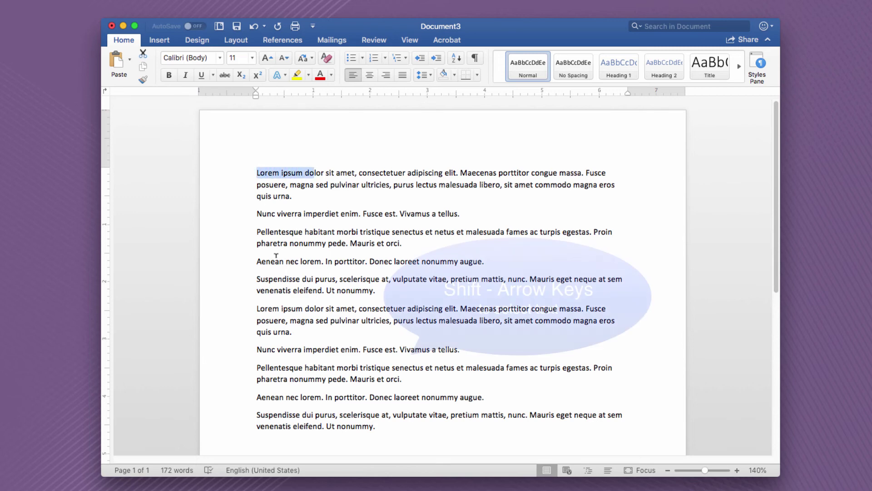
{"action": "key", "text": "shift+Left"}
{"action": "key", "text": "shift+Left"}
{"action": "key", "text": "shift+Left"}
{"action": "key", "text": "shift+Left"}
{"action": "key", "text": "shift+Left"}
{"action": "key", "text": "shift+Left"}
{"action": "key", "text": "shift+Left"}
{"action": "key", "text": "shift+Right"}
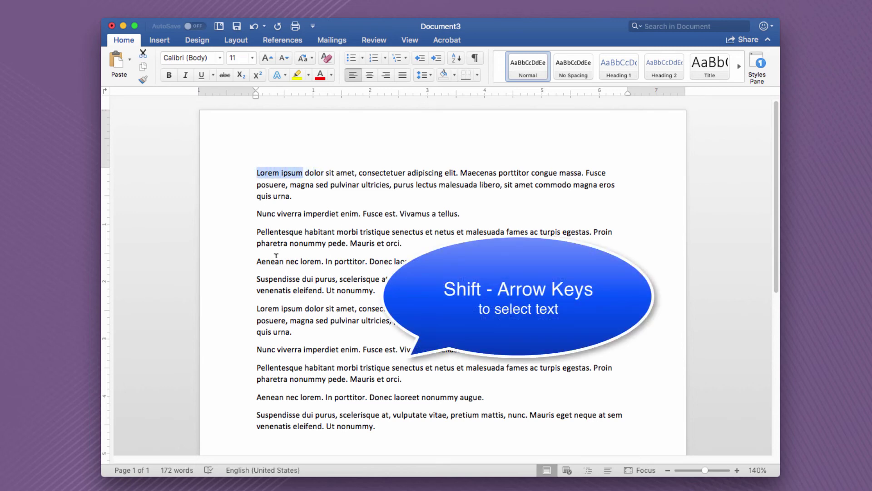
{"action": "key", "text": "shift+Right"}
{"action": "key", "text": "shift+Right"}
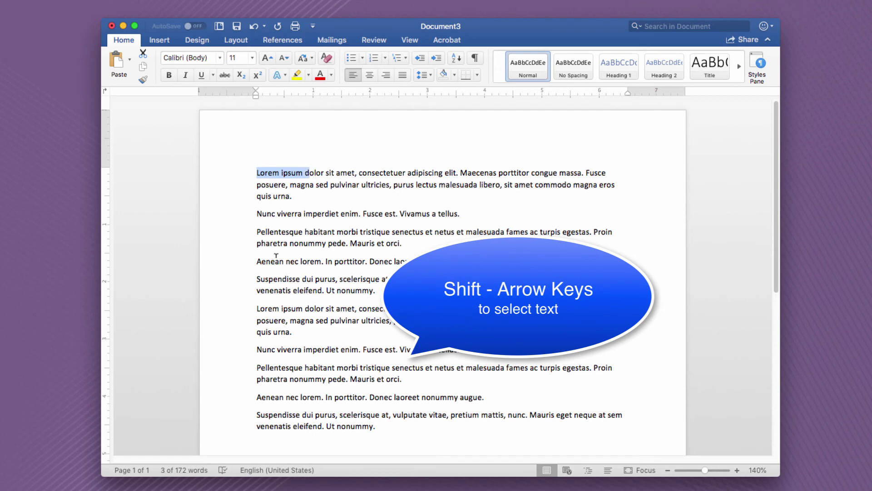
{"action": "key", "text": "alt+shift+Right"}
{"action": "key", "text": "alt+shift+Right"}
{"action": "key", "text": "alt+shift+Right"}
{"action": "key", "text": "alt+shift+Right"}
{"action": "key", "text": "alt+shift+Right"}
{"action": "key", "text": "alt+shift+Right"}
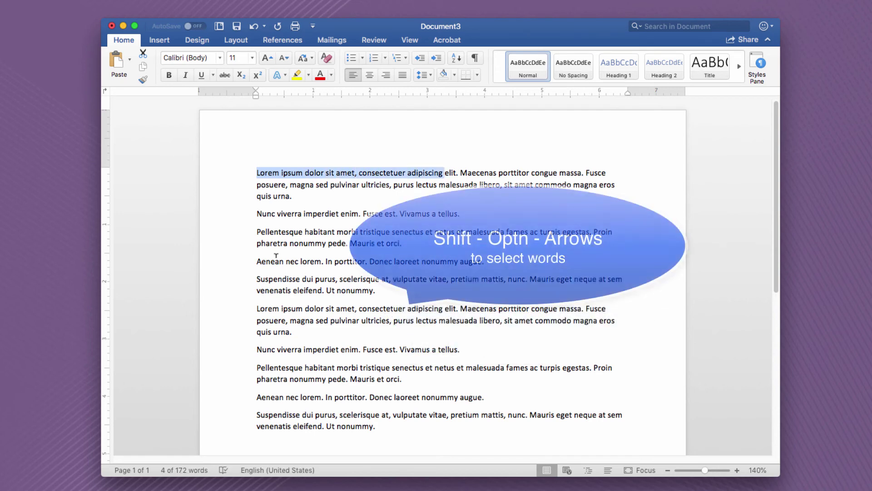
{"action": "key", "text": "alt+shift+Right"}
{"action": "key", "text": "alt+shift+Left"}
{"action": "key", "text": "alt+shift+Left"}
{"action": "key", "text": "alt+shift+Left"}
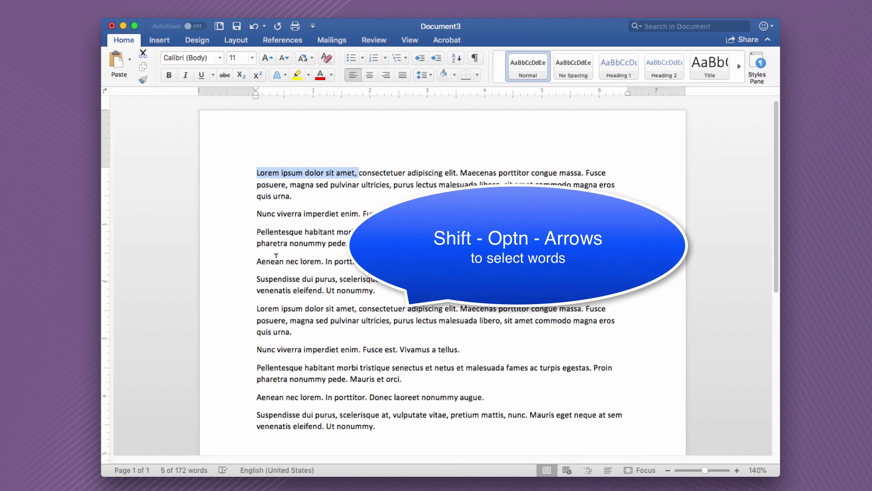
- Extend the selection by lines with Shift+Down and Shift+Up, from 'consectetuer' to paragraph six's 'amet,'
{"action": "key", "text": "shift+Down"}
{"action": "key", "text": "shift+Down"}
{"action": "key", "text": "shift+Down"}
{"action": "key", "text": "shift+Down"}
{"action": "key", "text": "shift+Down"}
{"action": "key", "text": "shift+Down"}
{"action": "key", "text": "shift+Down"}
{"action": "key", "text": "shift+Down"}
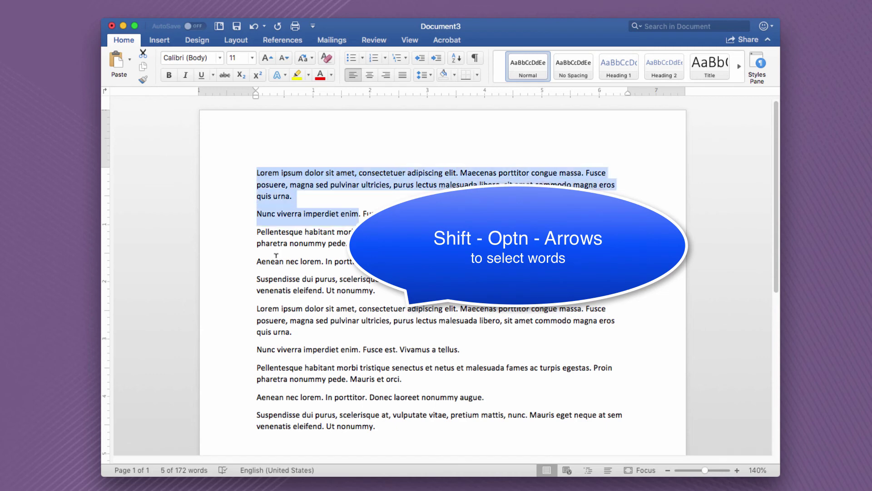
{"action": "key", "text": "Down"}
{"action": "key", "text": "shift+Up"}
{"action": "key", "text": "shift+Up"}
{"action": "key", "text": "shift+Up"}
{"action": "key", "text": "shift+Up"}
{"action": "key", "text": "shift+Up"}
{"action": "key", "text": "shift+Up"}
{"action": "key", "text": "shift+Up"}
{"action": "key", "text": "shift+Up"}
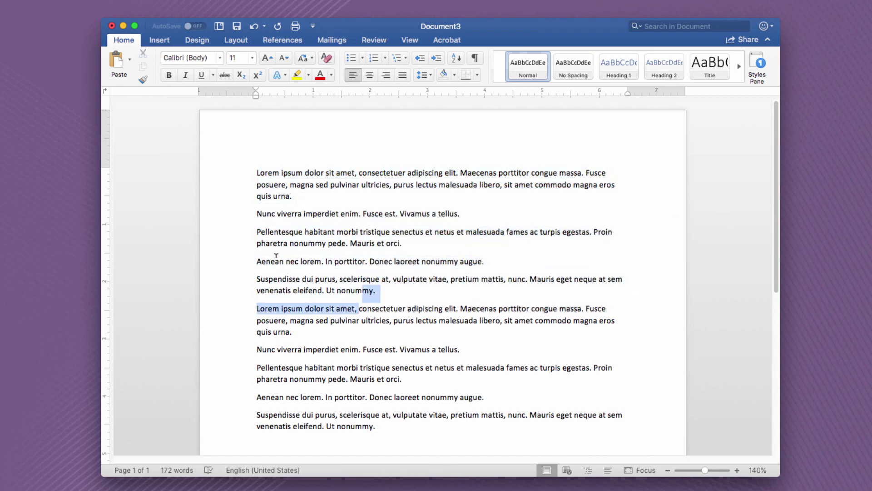
{"action": "key", "text": "shift+Up"}
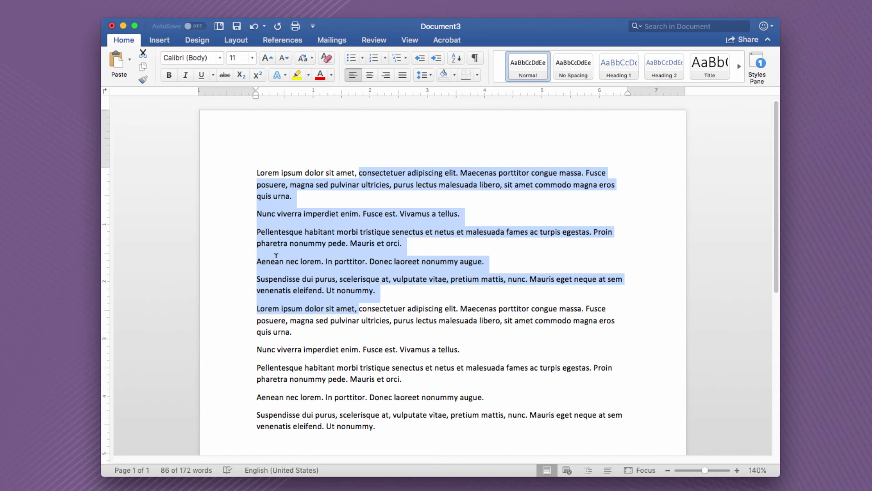
- Select all 172 words with Cmd+A, deselecting with Left and Right between repeats
{"action": "key", "text": "super+a"}
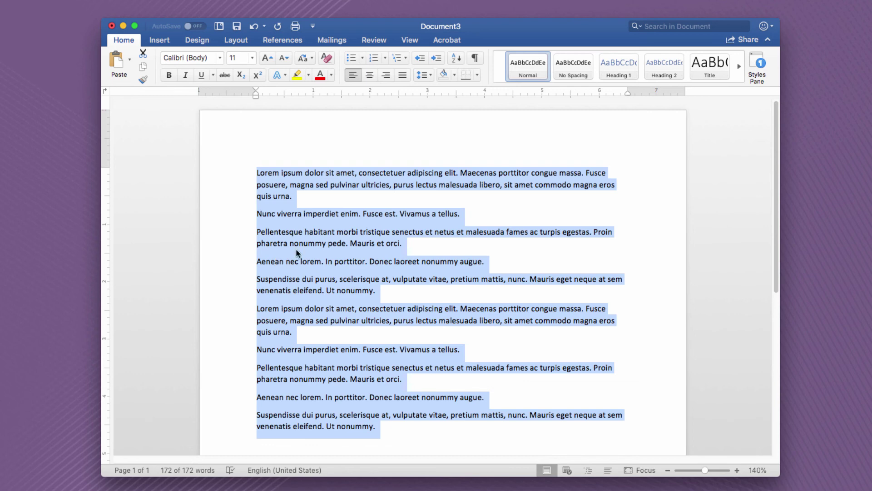
{"action": "key", "text": "Left"}
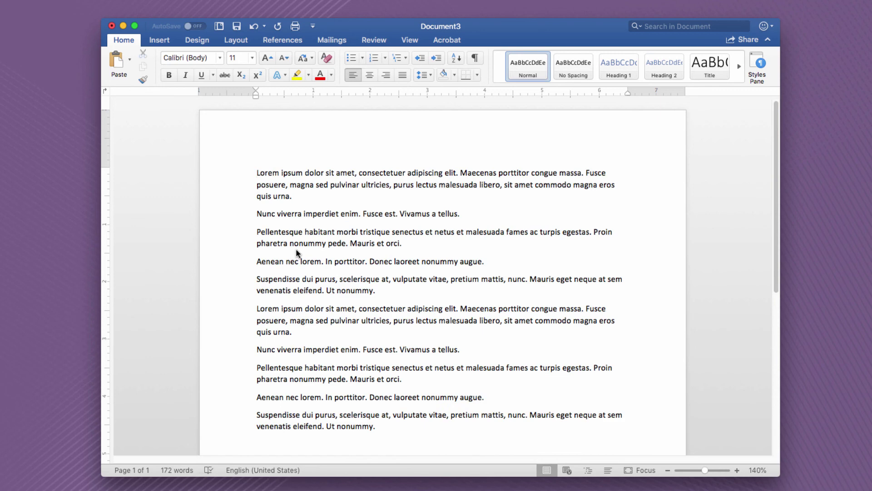
{"action": "key", "text": "super+a"}
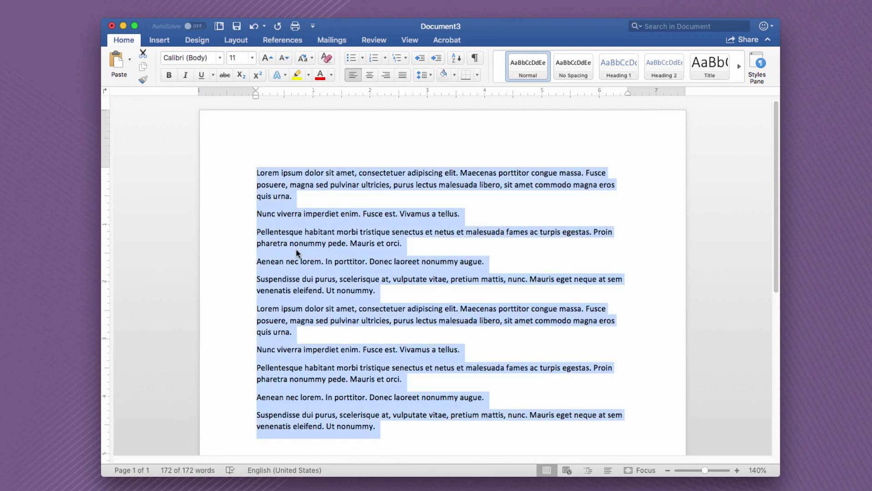
{"action": "key", "text": "Right"}
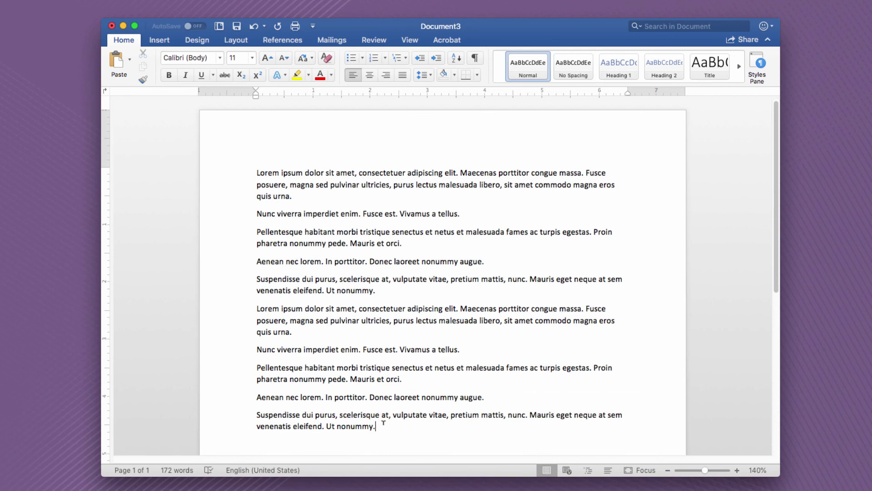
{"action": "key", "text": "super+a"}
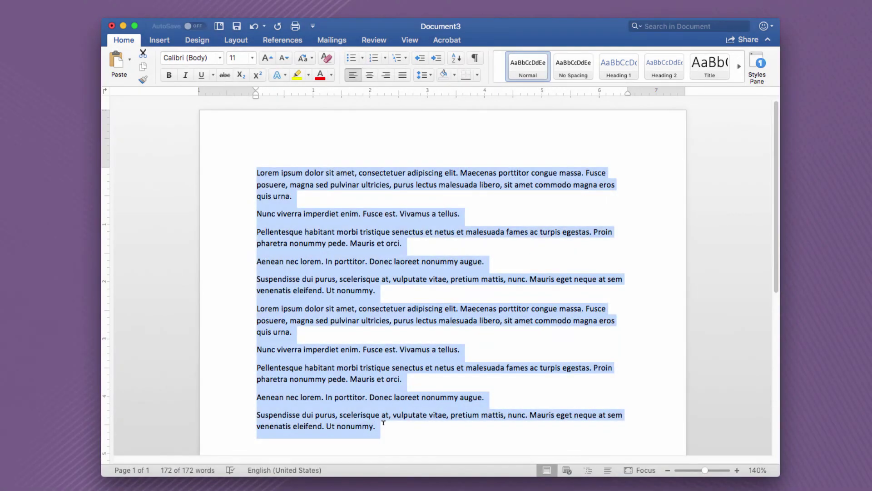